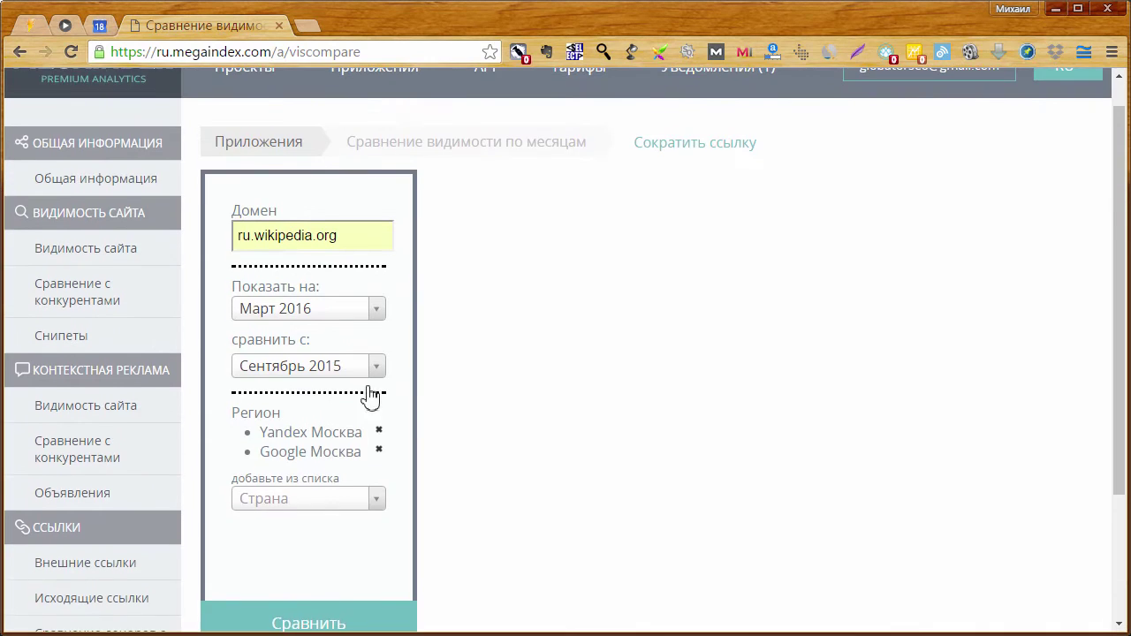
- Choose Россия as the country and Москва as the city for the region to add
{"action": "left_click", "coordinate": [313, 500]}
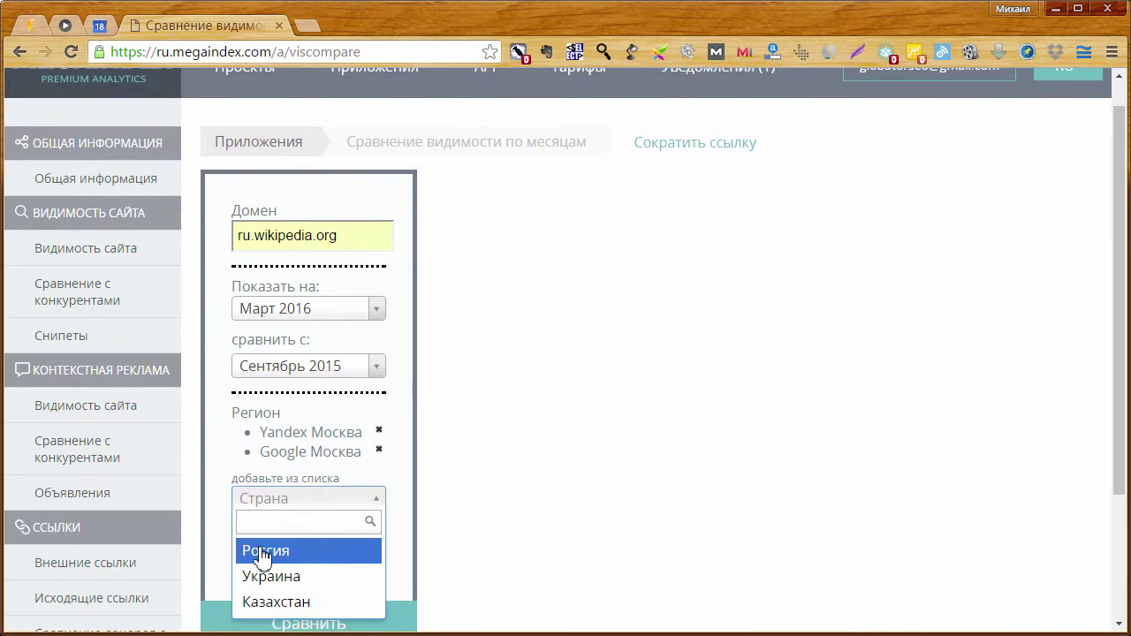
{"action": "left_click", "coordinate": [258, 553]}
{"action": "left_click", "coordinate": [301, 534]}
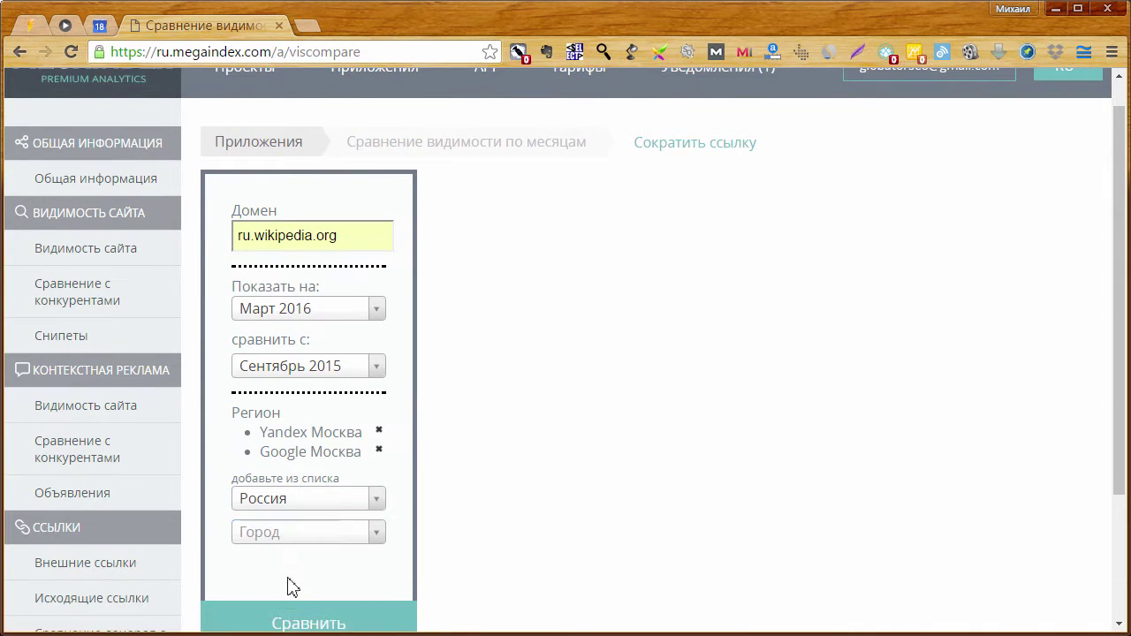
{"action": "left_click", "coordinate": [303, 534]}
{"action": "scroll", "coordinate": [303, 376], "scroll_direction": "up", "scroll_amount": 1}
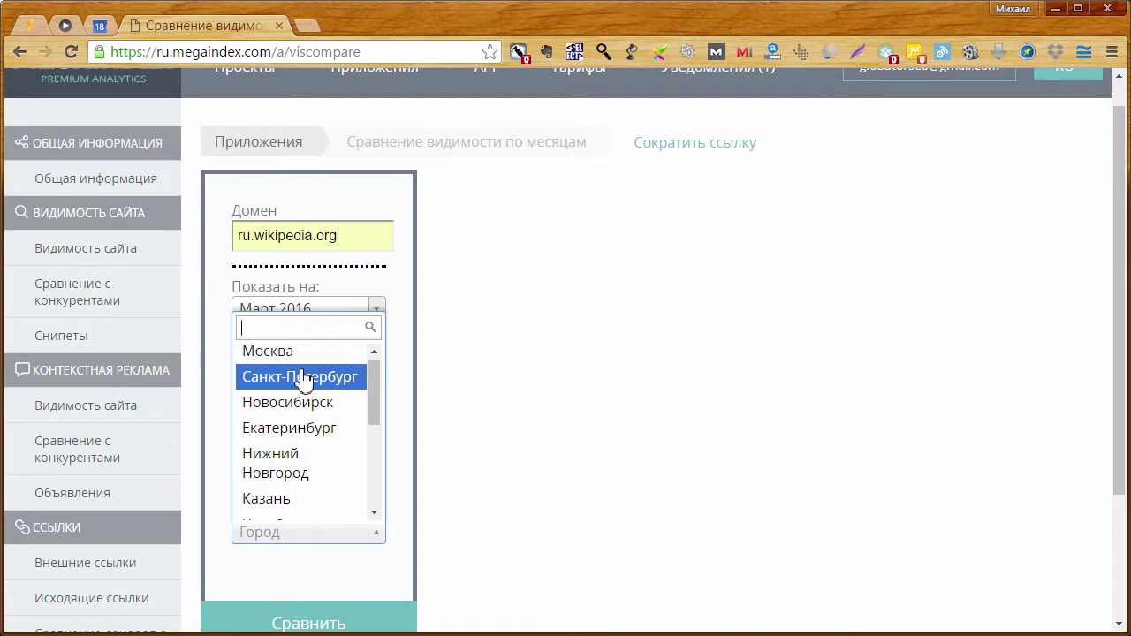
{"action": "left_click", "coordinate": [269, 355]}
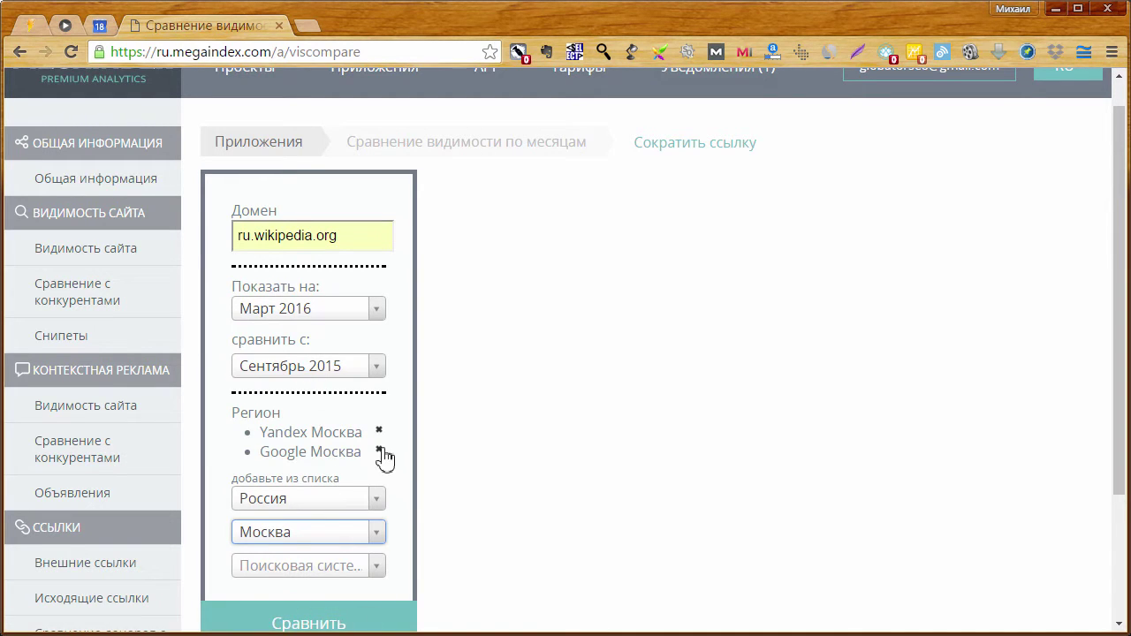
- Remove Yandex Москва and Google Москва from the comparison regions, and add Yandex as the search engine for Москва
{"action": "left_click", "coordinate": [379, 451]}
{"action": "left_click", "coordinate": [379, 431]}
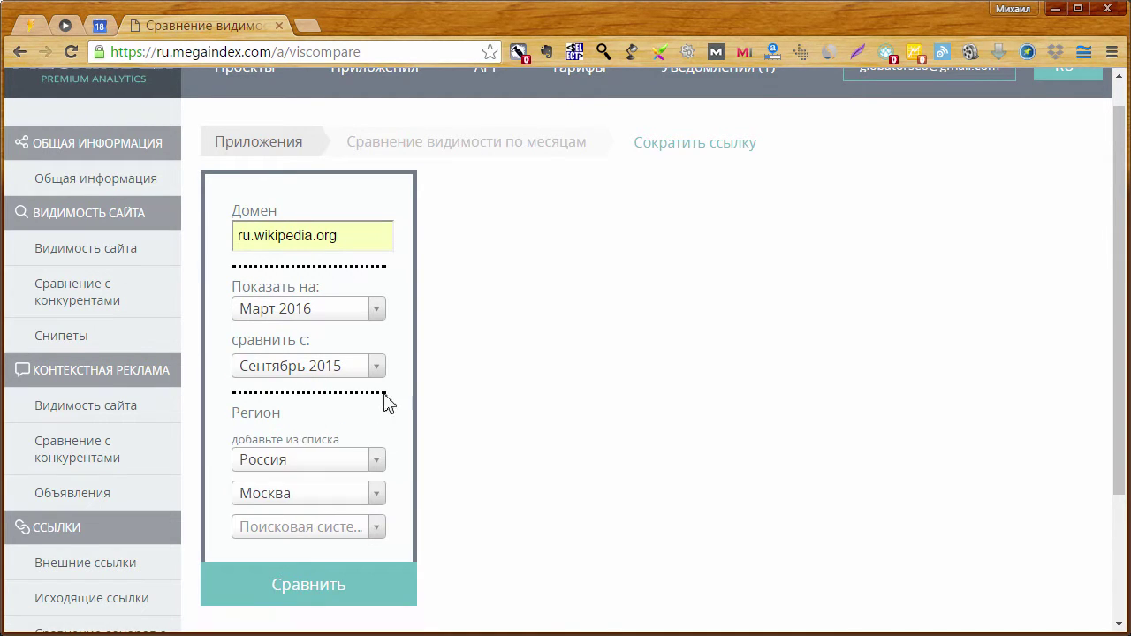
{"action": "left_click", "coordinate": [338, 528]}
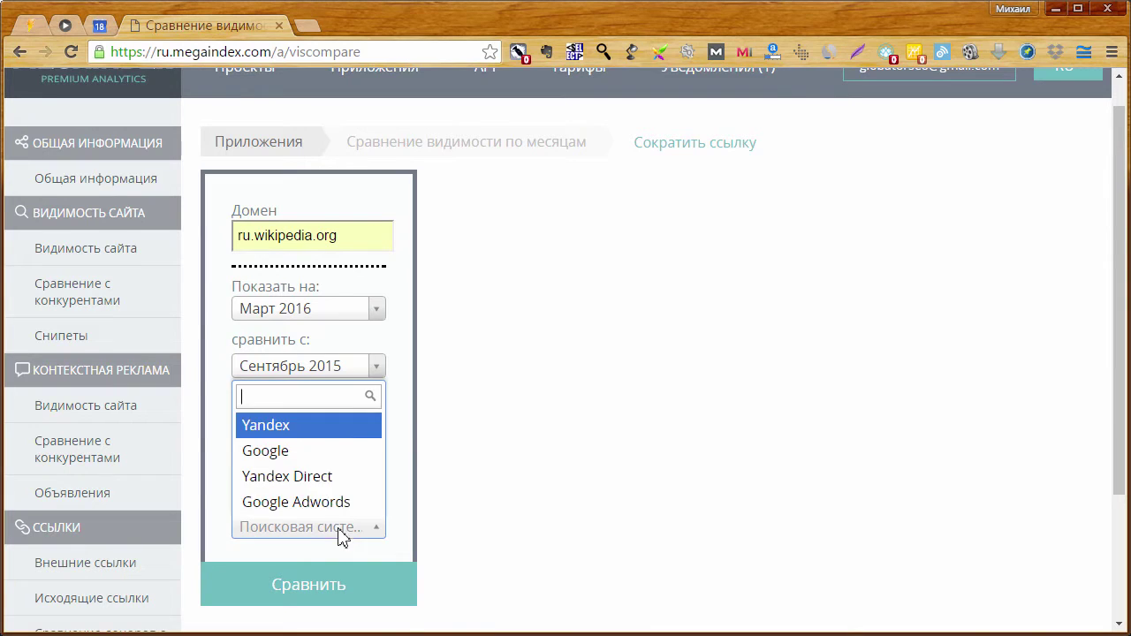
{"action": "left_click", "coordinate": [291, 431]}
{"action": "scroll", "coordinate": [371, 494], "scroll_direction": "down", "scroll_amount": 2}
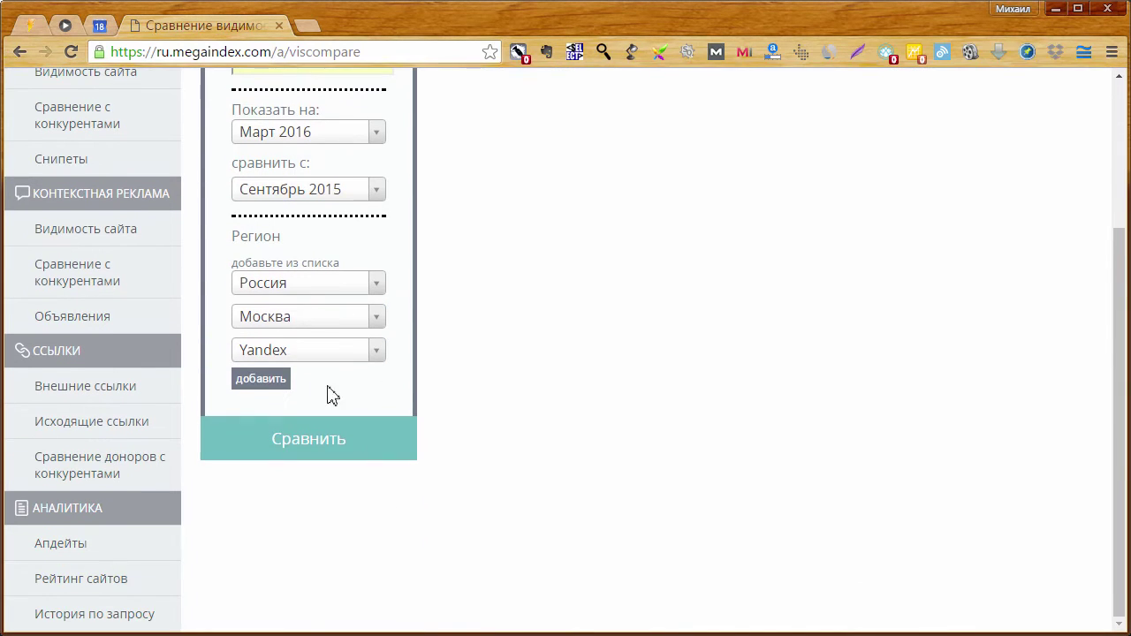
{"action": "left_click", "coordinate": [269, 385]}
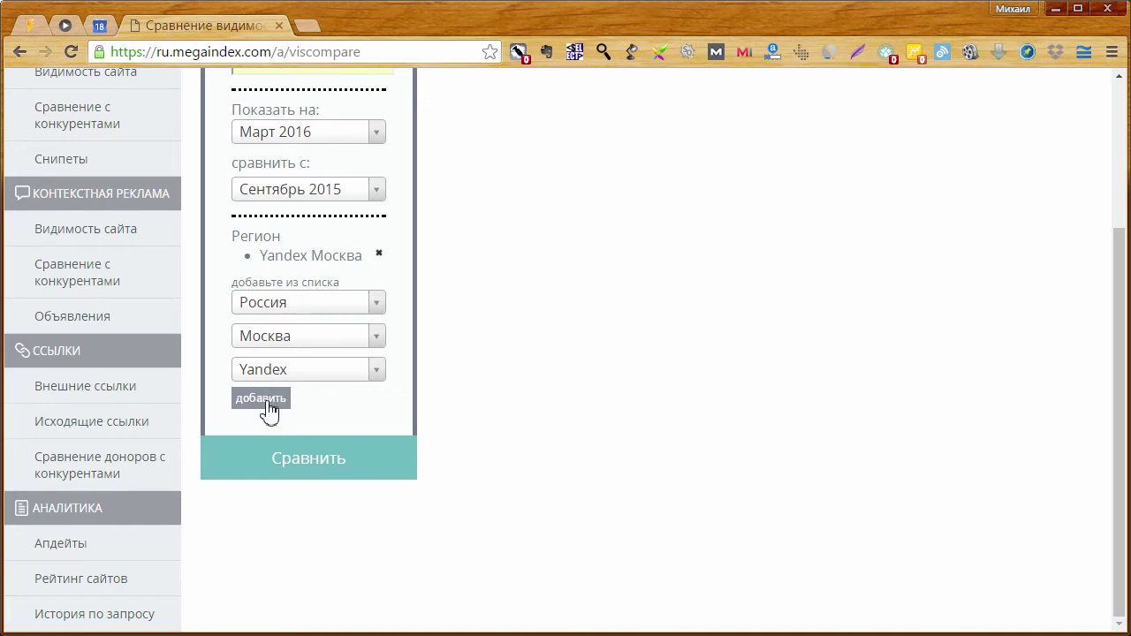
- Add Google as a second search engine for Москва to the comparison regions
{"action": "left_click", "coordinate": [286, 369]}
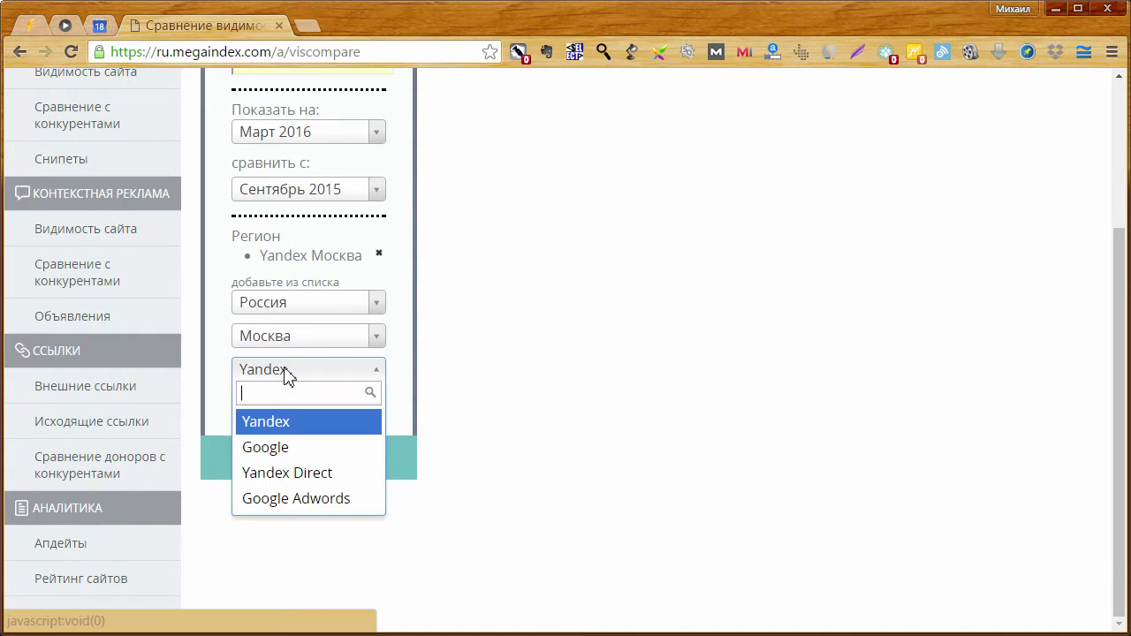
{"action": "left_click", "coordinate": [289, 448]}
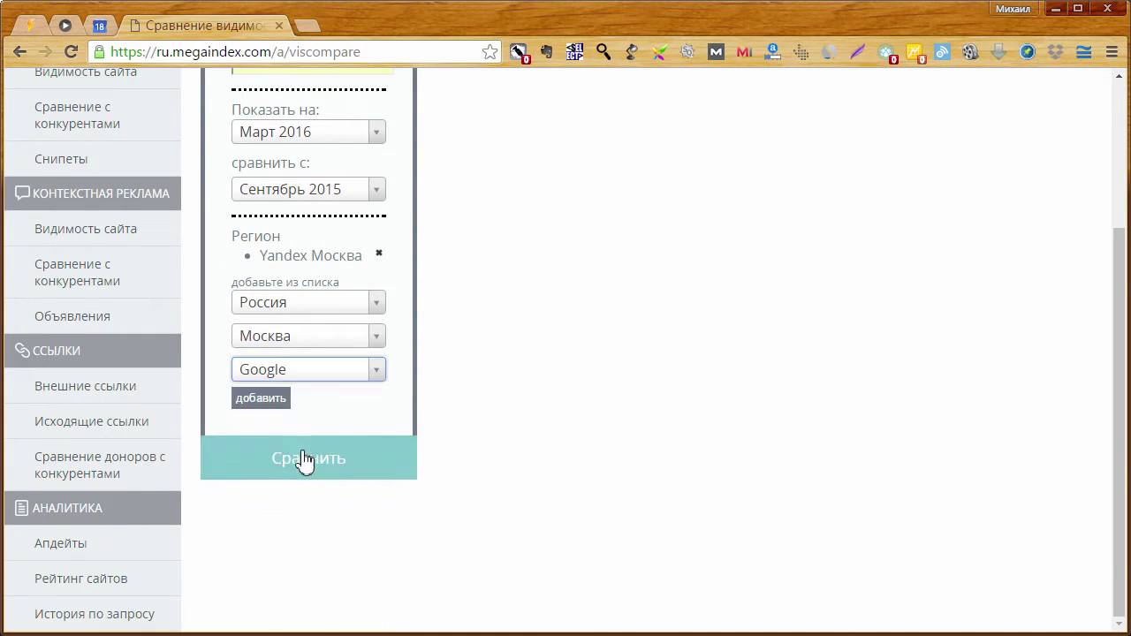
{"action": "left_click", "coordinate": [249, 402]}
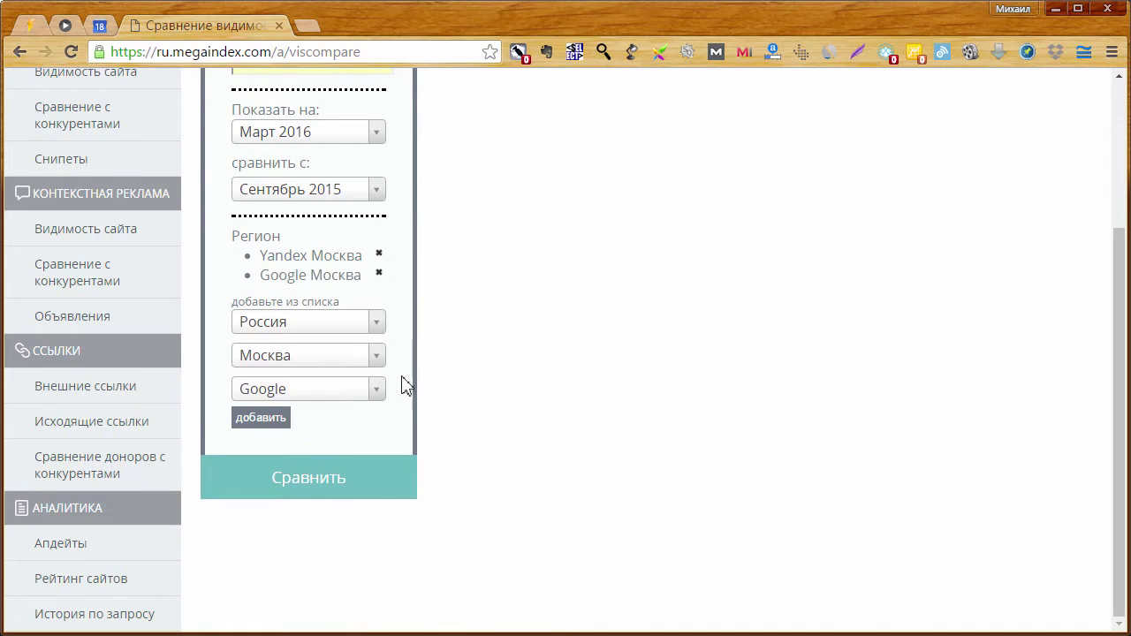
- Run the visibility comparison of ru.wikipedia.org for Март 2016 against Сентябрь 2015
{"action": "scroll", "coordinate": [386, 291], "scroll_direction": "up", "scroll_amount": 1}
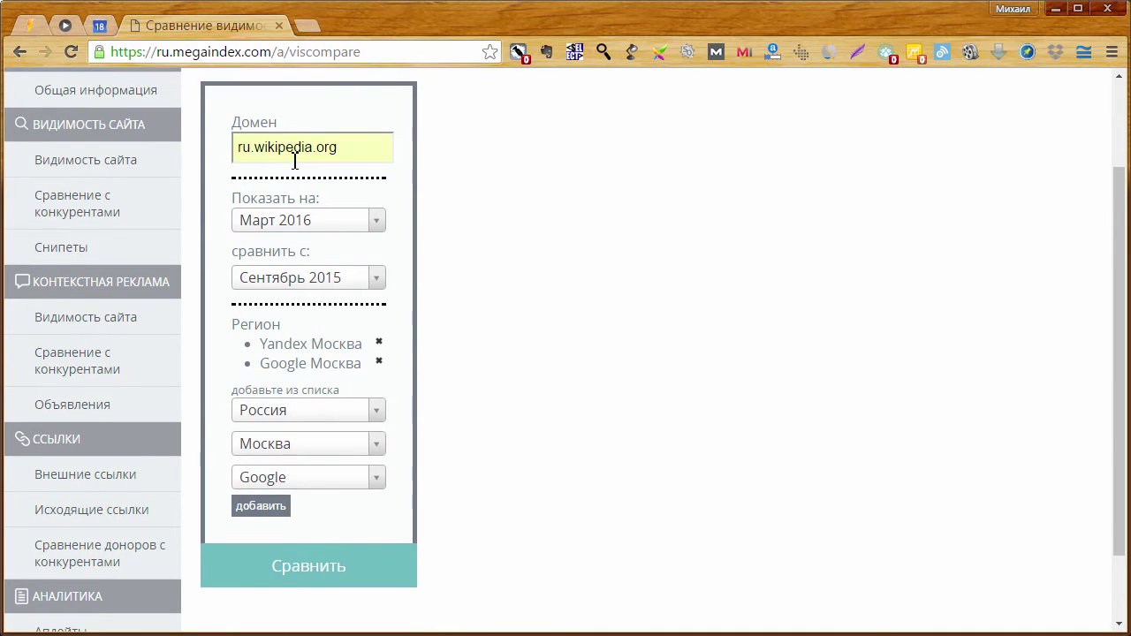
{"action": "left_click", "coordinate": [323, 572]}
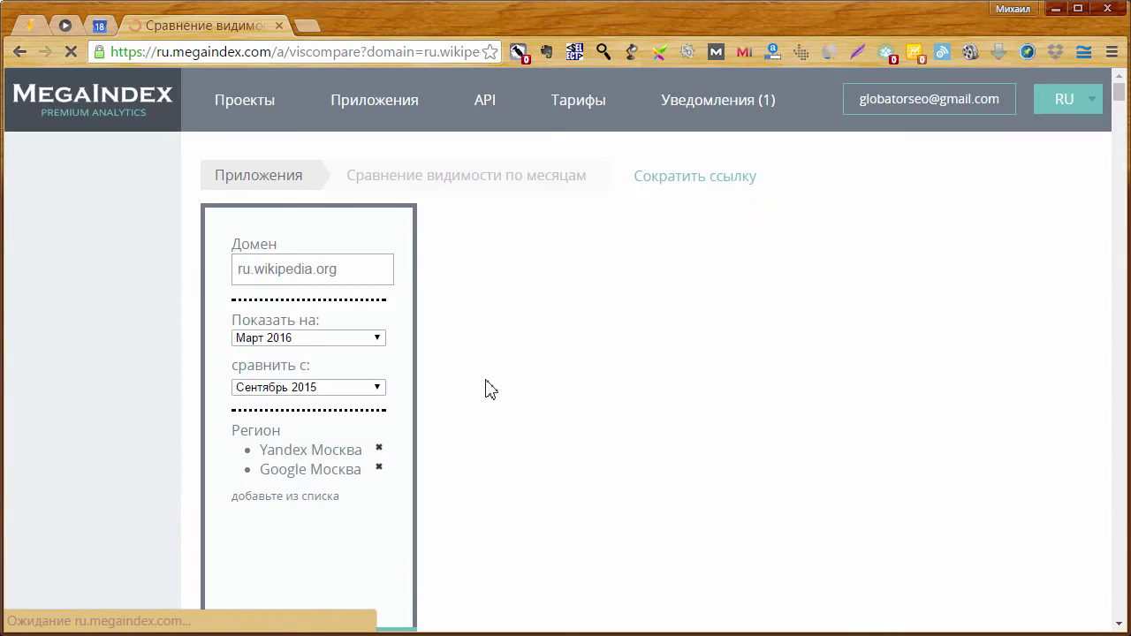
{"action": "scroll", "coordinate": [530, 378], "scroll_direction": "down", "scroll_amount": 5}
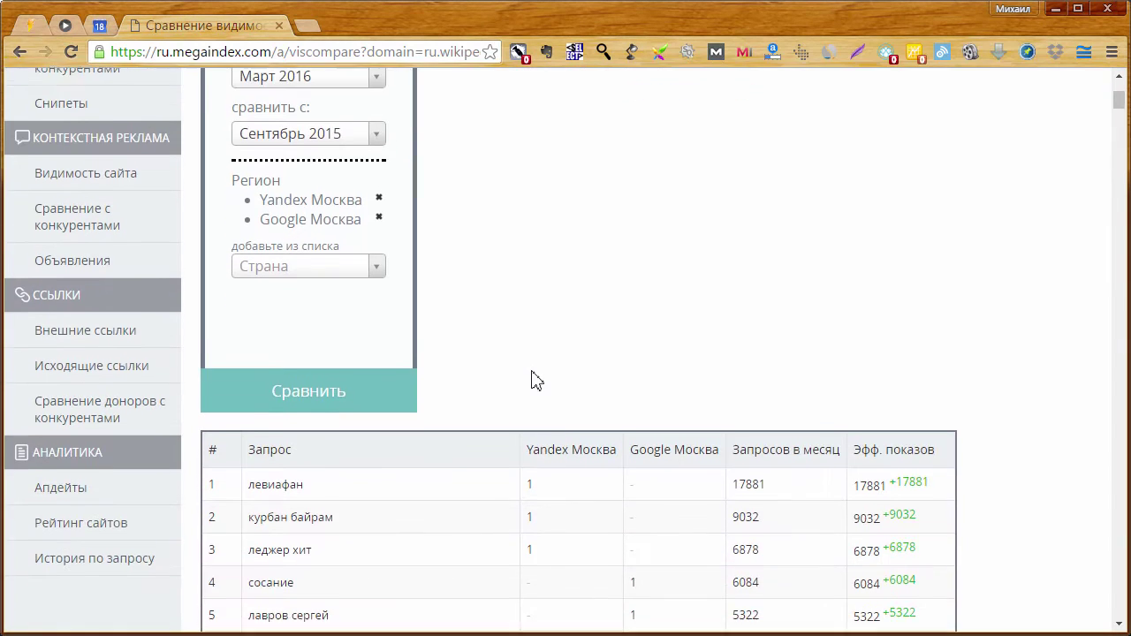
{"action": "scroll", "coordinate": [495, 348], "scroll_direction": "down", "scroll_amount": 1}
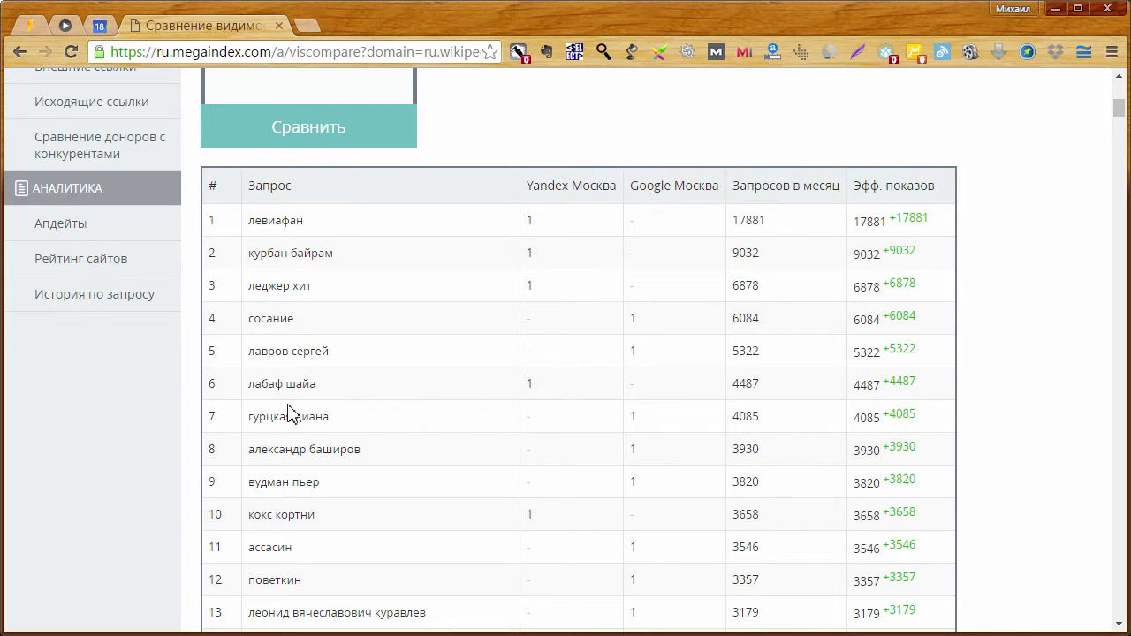
- Examine the results table's queries with their Yandex and Google positions, monthly query counts and changes in effective impressions
{"action": "scroll", "coordinate": [291, 412], "scroll_direction": "down", "scroll_amount": 1}
{"action": "scroll", "coordinate": [291, 411], "scroll_direction": "down", "scroll_amount": 1}
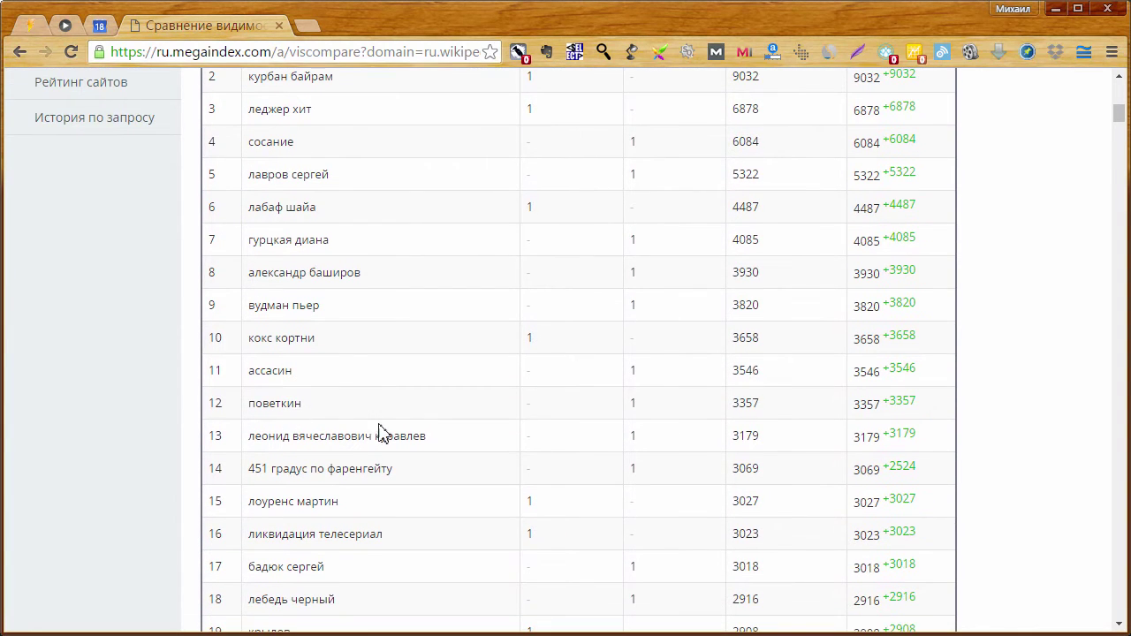
{"action": "scroll", "coordinate": [669, 415], "scroll_direction": "down", "scroll_amount": 1}
{"action": "scroll", "coordinate": [669, 422], "scroll_direction": "down", "scroll_amount": 6}
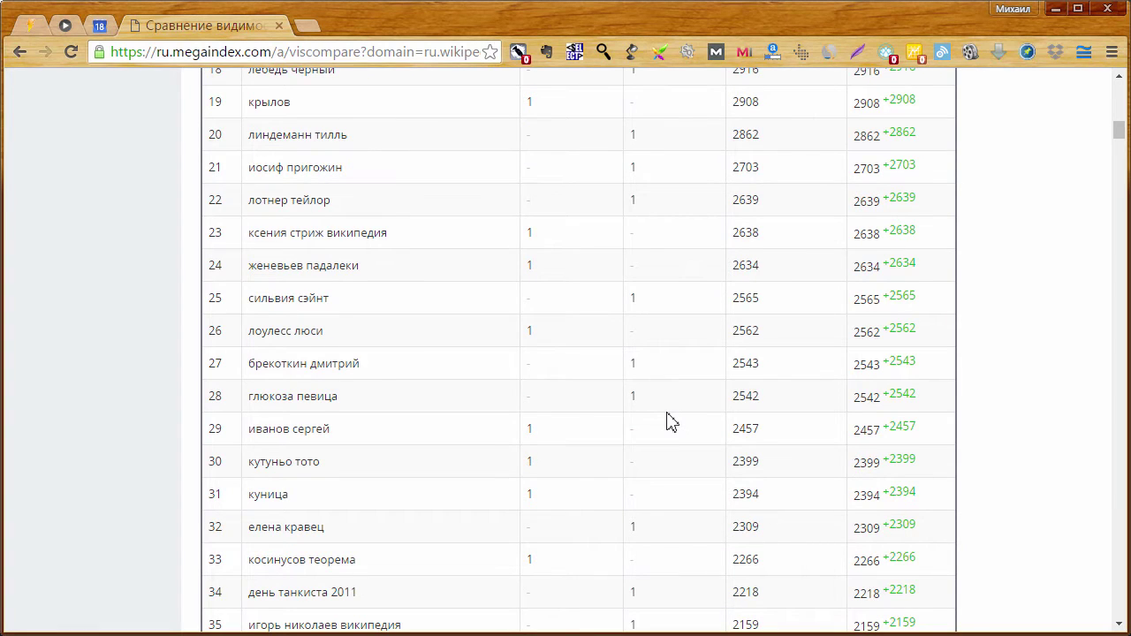
{"action": "scroll", "coordinate": [668, 422], "scroll_direction": "up", "scroll_amount": 10}
{"action": "scroll", "coordinate": [668, 422], "scroll_direction": "down", "scroll_amount": 1}
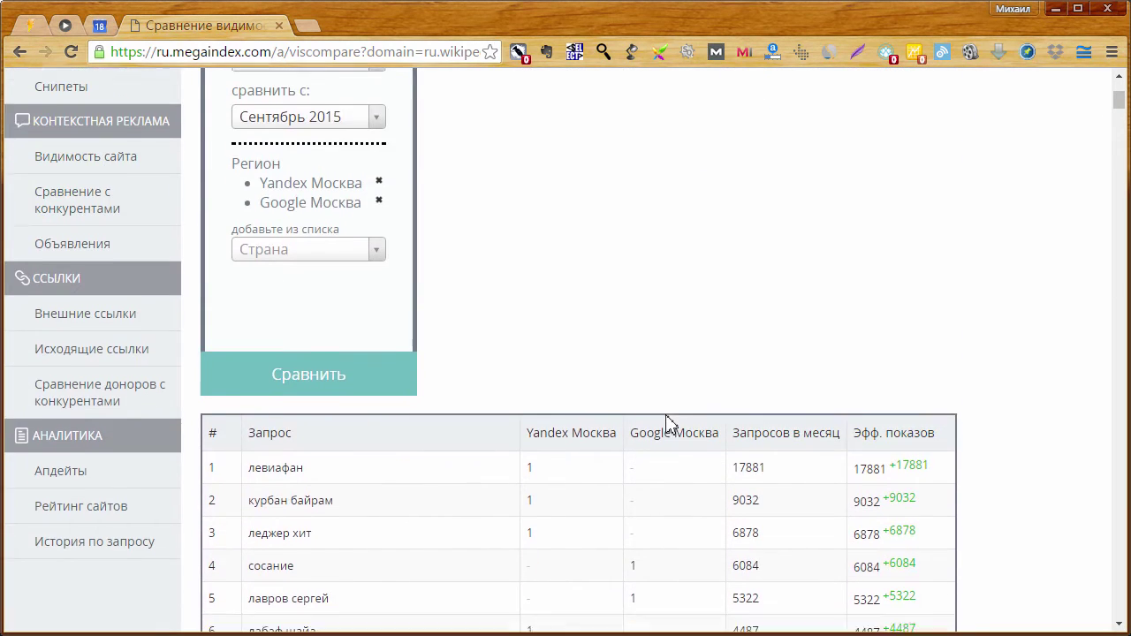
{"action": "scroll", "coordinate": [665, 414], "scroll_direction": "down", "scroll_amount": 3}
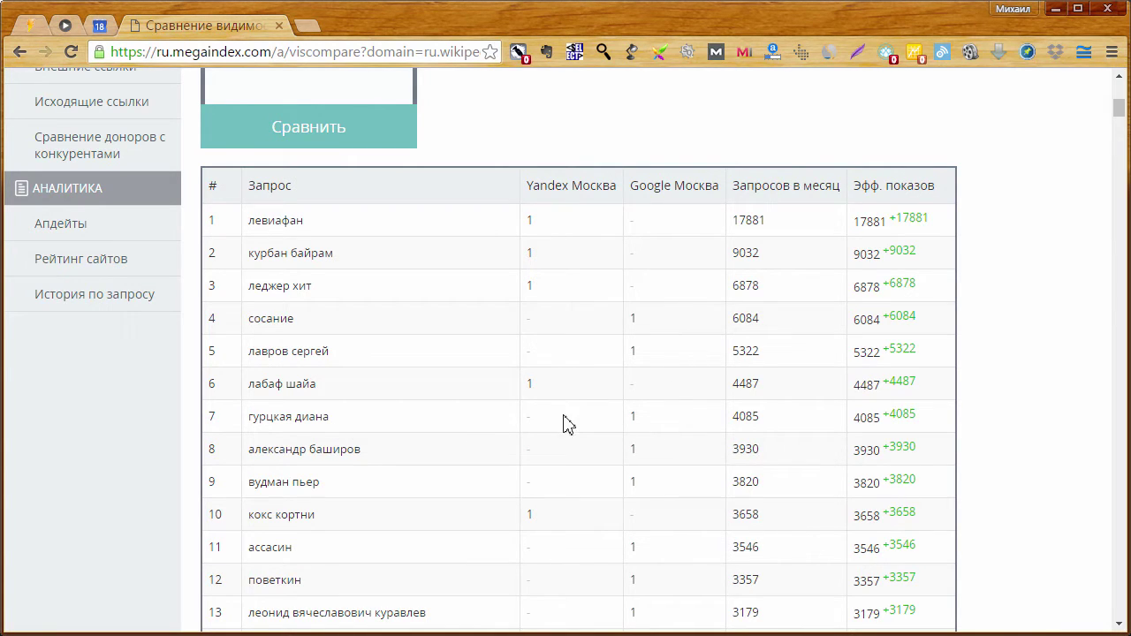
{"action": "scroll", "coordinate": [542, 424], "scroll_direction": "down", "scroll_amount": 4}
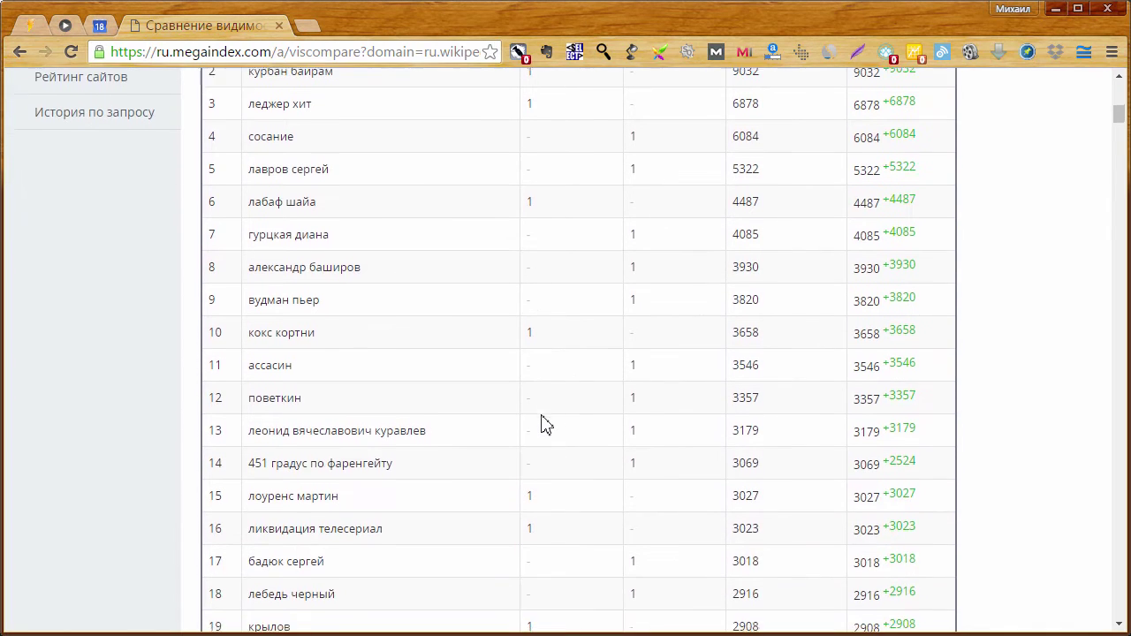
{"action": "scroll", "coordinate": [542, 424], "scroll_direction": "down", "scroll_amount": 3}
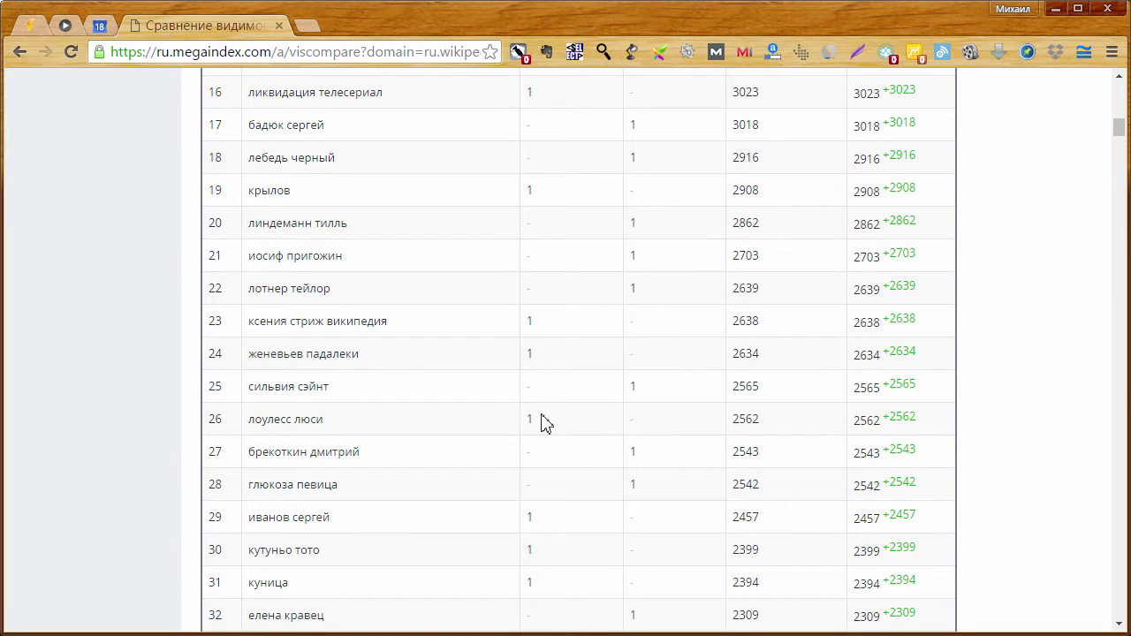
{"action": "scroll", "coordinate": [542, 422], "scroll_direction": "down", "scroll_amount": 3}
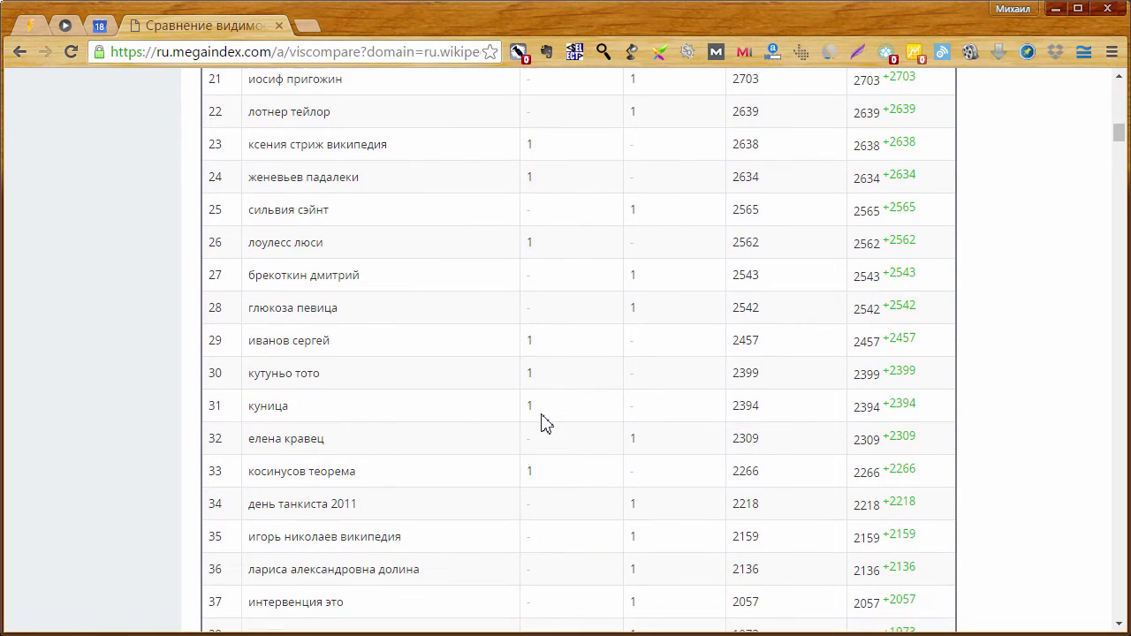
{"action": "scroll", "coordinate": [505, 434], "scroll_direction": "down", "scroll_amount": 3}
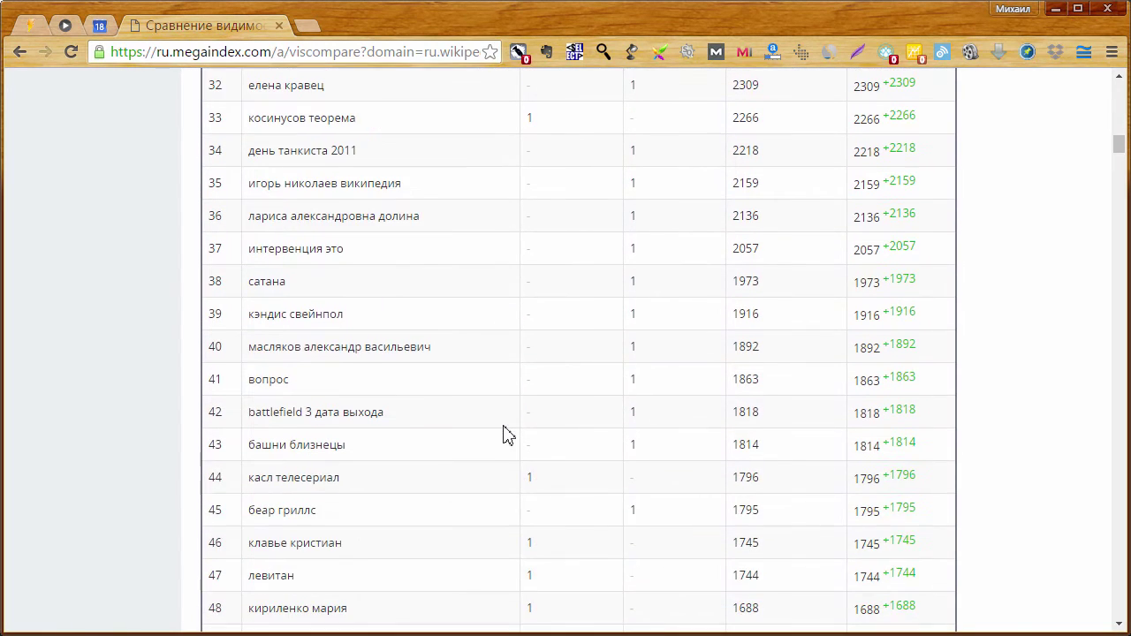
{"action": "scroll", "coordinate": [505, 435], "scroll_direction": "down", "scroll_amount": 2}
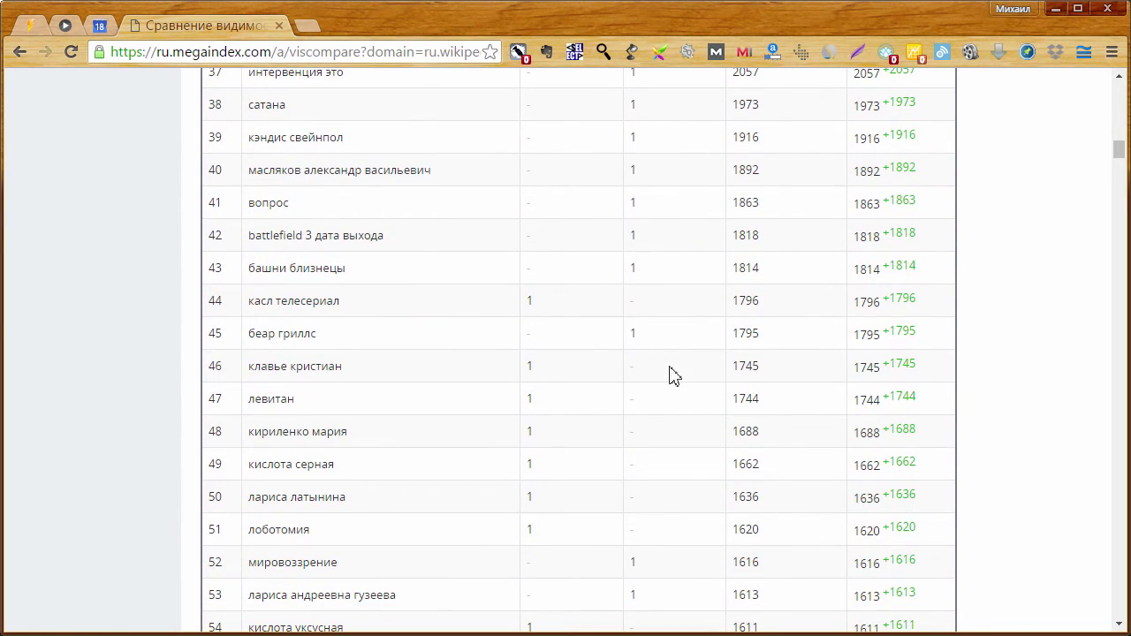
{"action": "scroll", "coordinate": [576, 385], "scroll_direction": "down", "scroll_amount": 1}
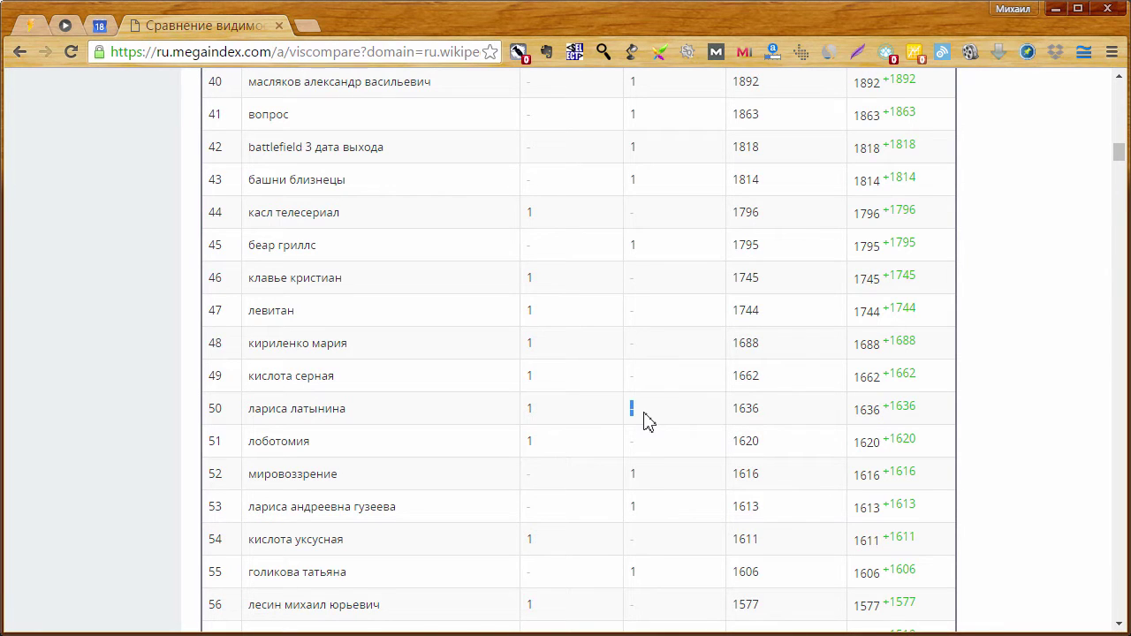
{"action": "scroll", "coordinate": [645, 421], "scroll_direction": "down", "scroll_amount": 2}
{"action": "scroll", "coordinate": [644, 421], "scroll_direction": "down", "scroll_amount": 6}
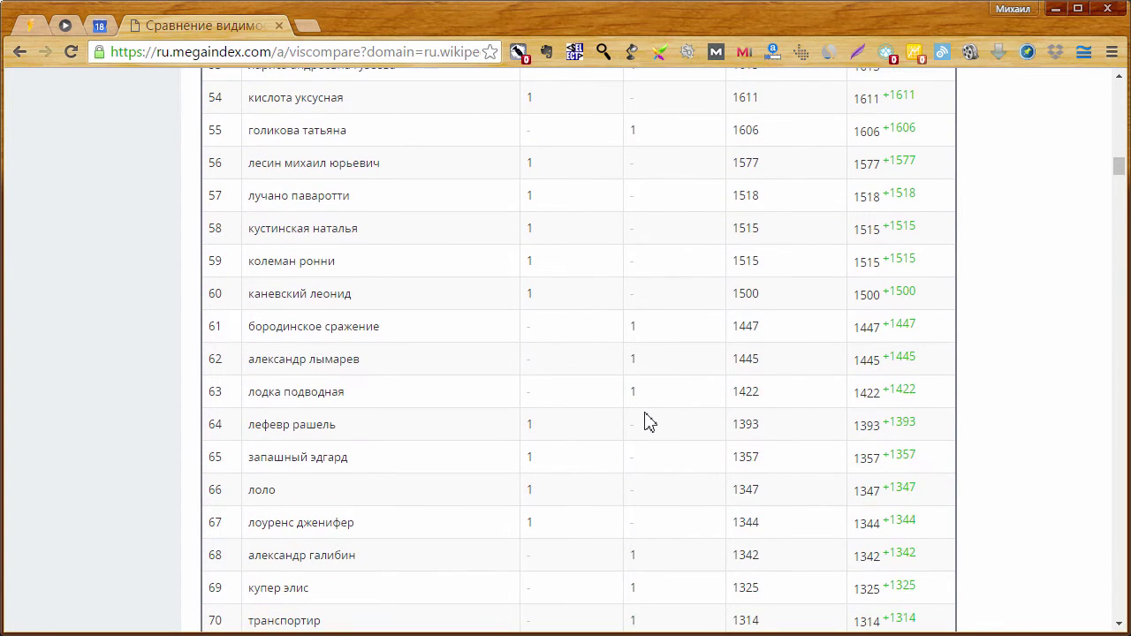
{"action": "scroll", "coordinate": [647, 422], "scroll_direction": "down", "scroll_amount": 2}
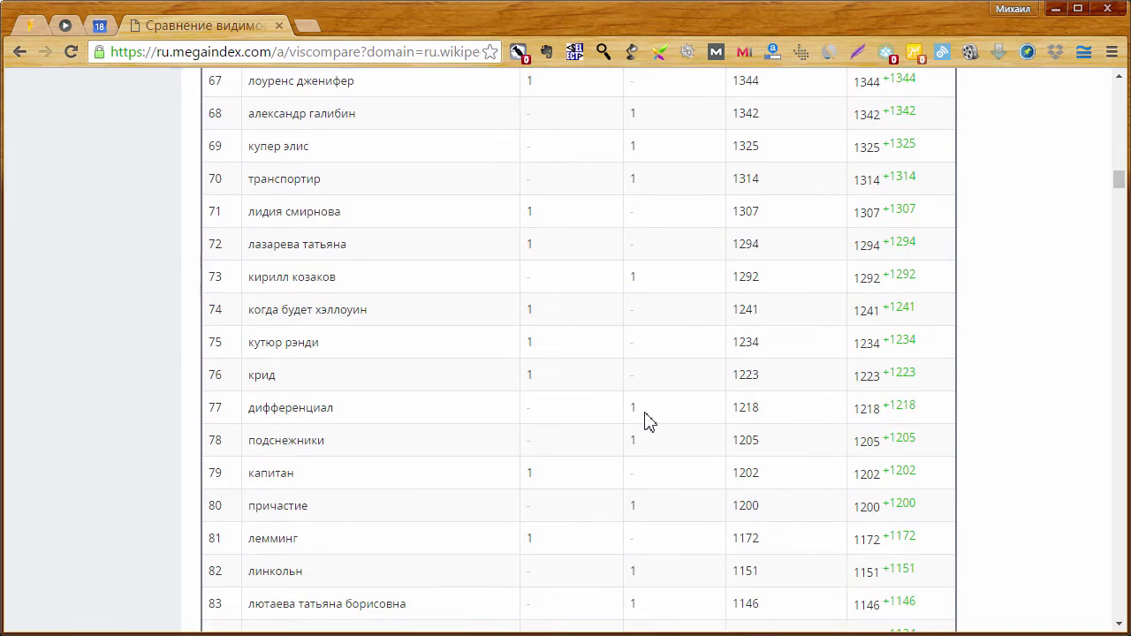
{"action": "scroll", "coordinate": [733, 388], "scroll_direction": "down", "scroll_amount": 2}
- Check the totals row and page list at the end of the results table, and return to its first rows
{"action": "left_click_drag", "start_coordinate": [1124, 192], "coordinate": [1126, 618]}
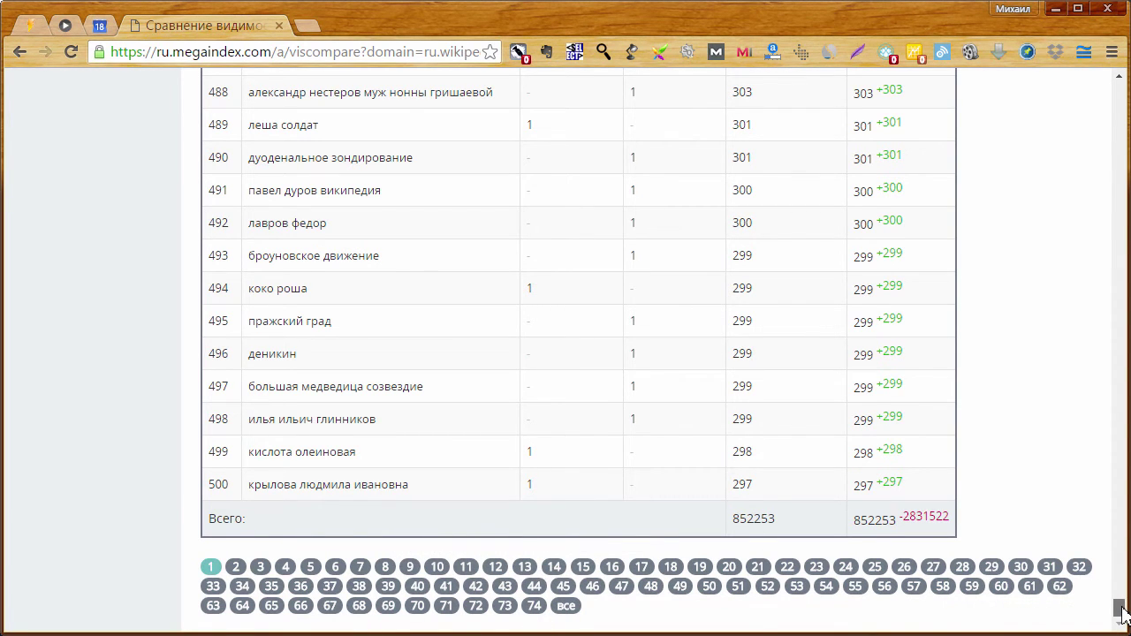
{"action": "left_click_drag", "start_coordinate": [1120, 606], "coordinate": [1120, 89]}
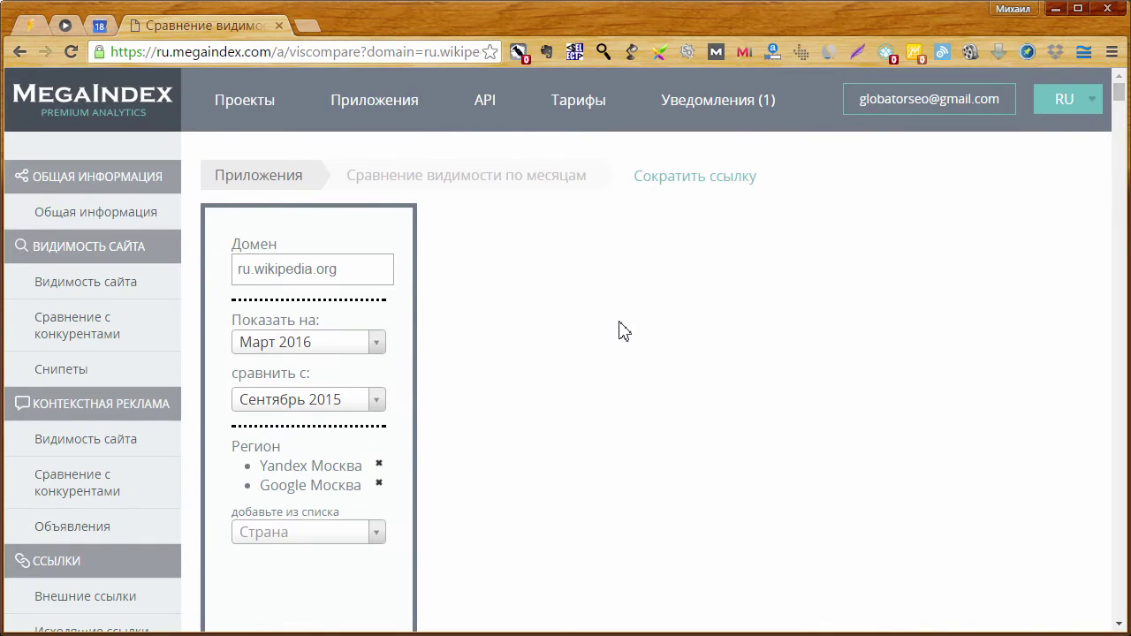
{"action": "scroll", "coordinate": [620, 330], "scroll_direction": "down", "scroll_amount": 2}
{"action": "scroll", "coordinate": [622, 330], "scroll_direction": "down", "scroll_amount": 1}
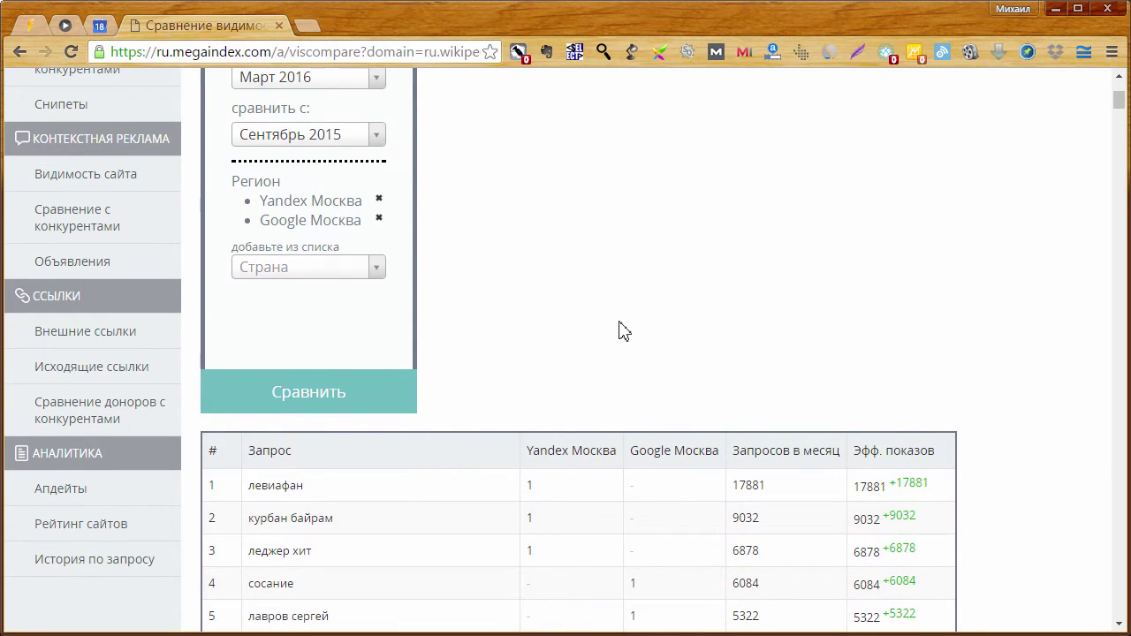